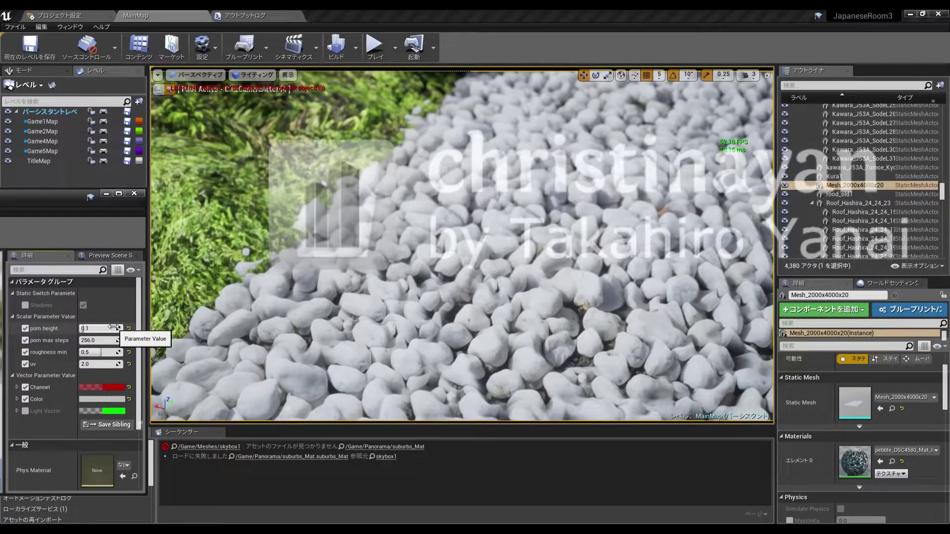
Compare deeper, flatter and disabled parallax, settle pom height at 0.1, then lower uv tiling
left_click_drag(104, 329, 94, 329)
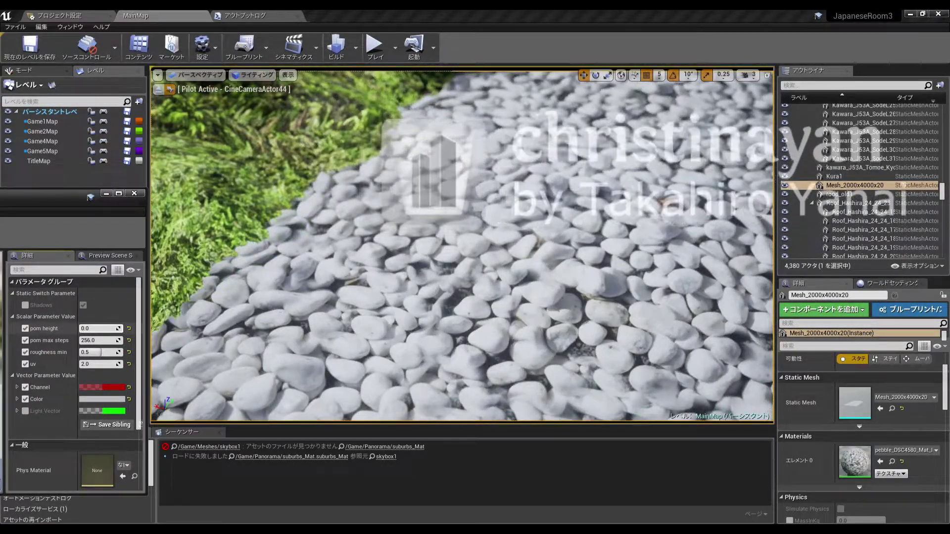
left_click_drag(99, 329, 109, 329)
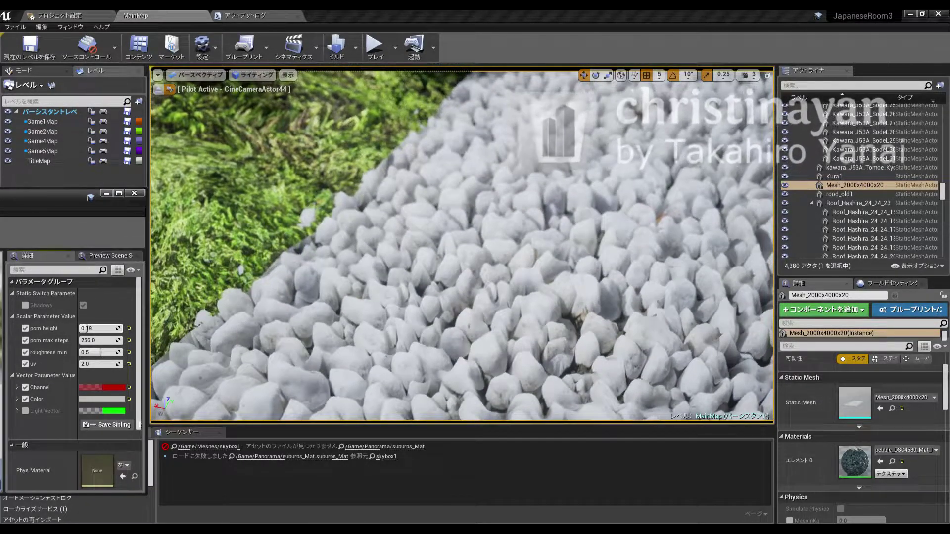
mouse_move(99, 329)
left_mouse_down()
mouse_move(82, 329)
mouse_move(99, 329)
left_mouse_up()
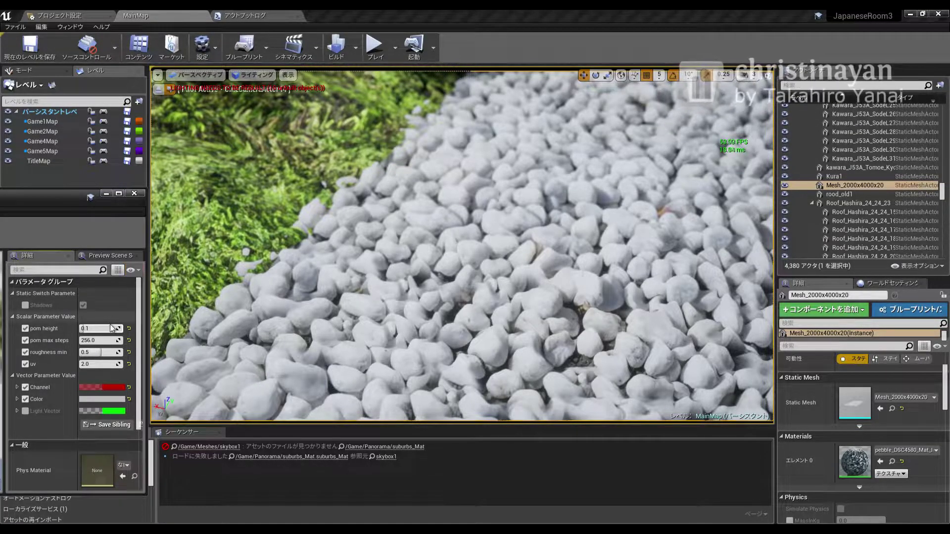
left_click(25, 328)
left_click(25, 328)
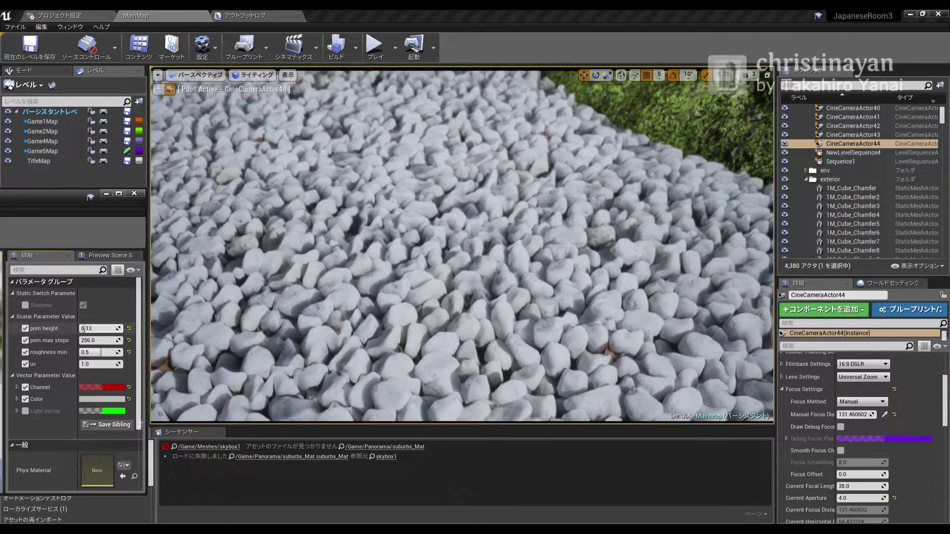
key("BackSpace")
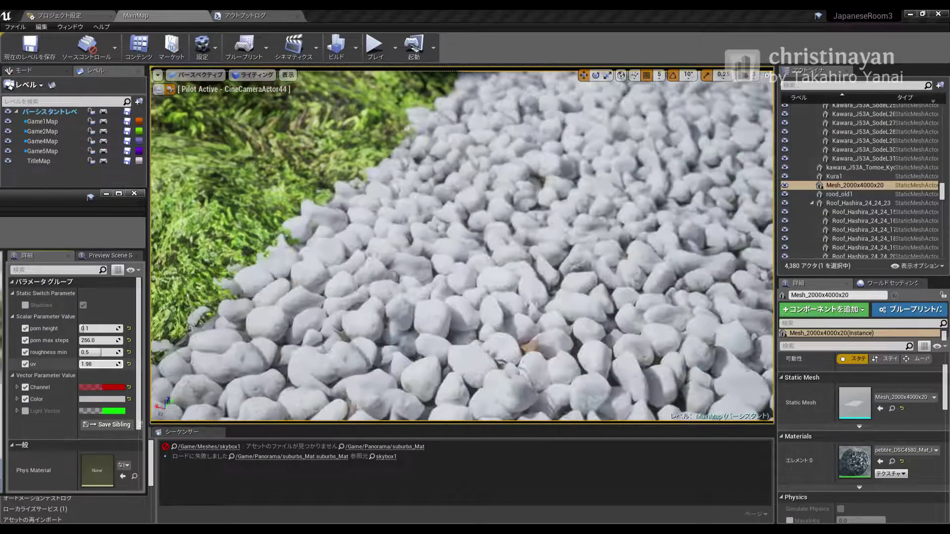
left_click_drag(99, 364, 62, 365)
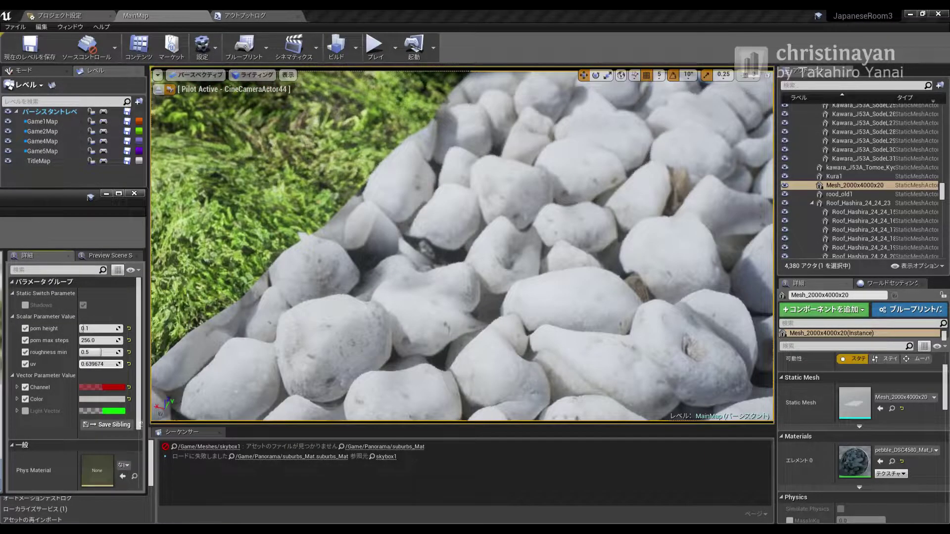
Set the pebble uv tiling to 1.0 and reframe the camera on gravel beside moss
left_click_drag(92, 367, 99, 366)
left_click(99, 366)
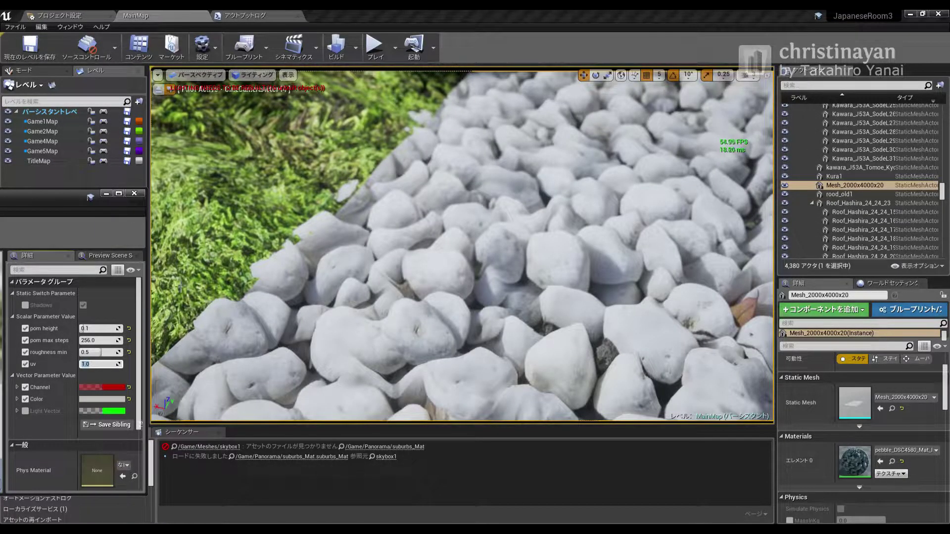
mouse_move(208, 276)
left_mouse_down()
mouse_move(210, 307)
mouse_move(212, 273)
left_mouse_up()
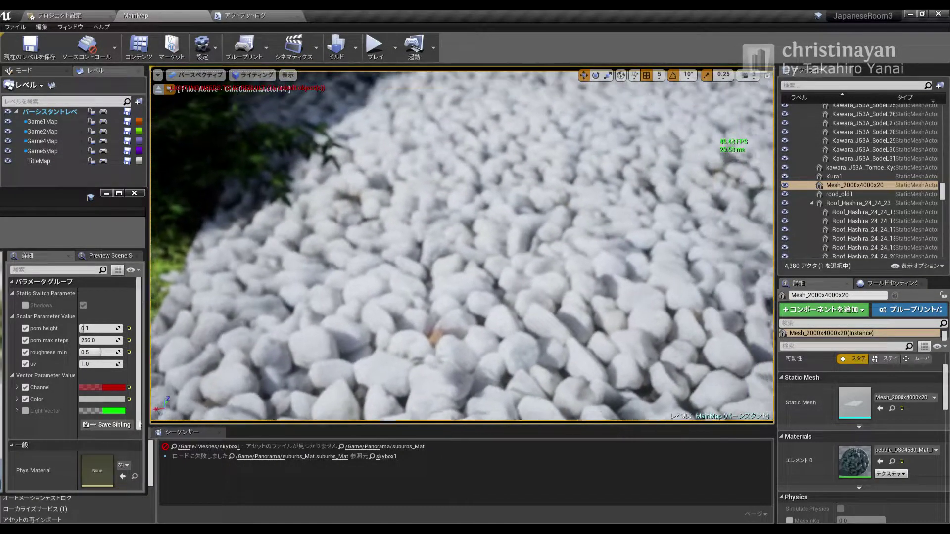
left_click_drag(460, 248, 461, 277)
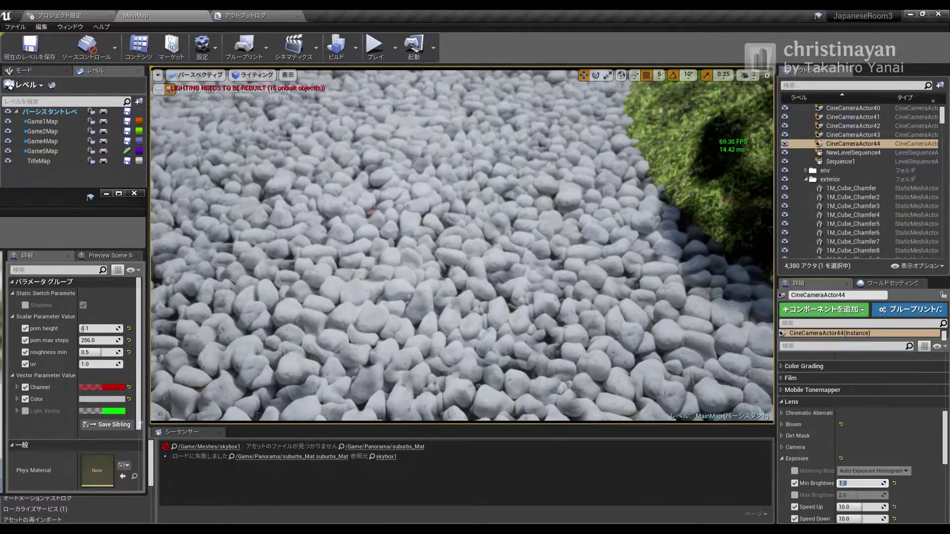
Bring the camera down to the pebbles, compare pom height off and on, then enter 0.15
left_click_drag(404, 340, 404, 316)
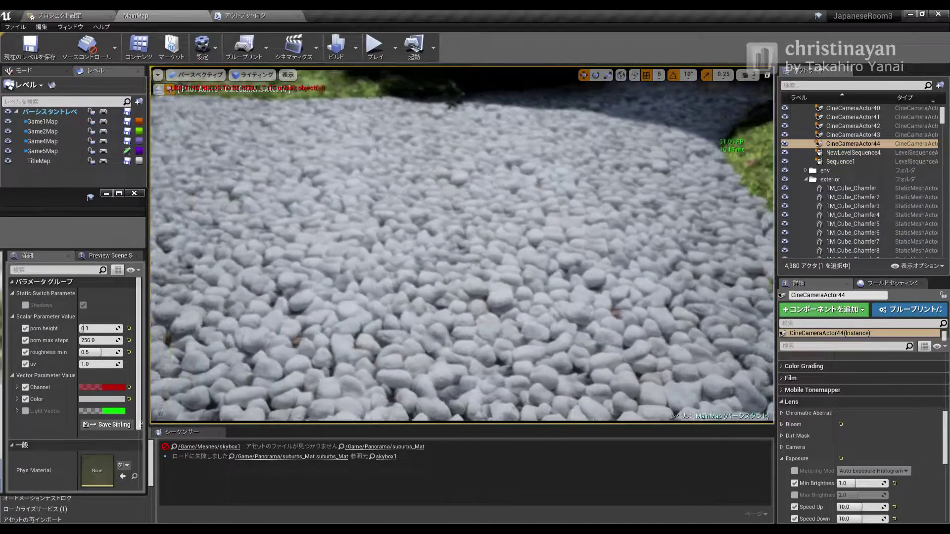
scroll(405, 340, "up", 3)
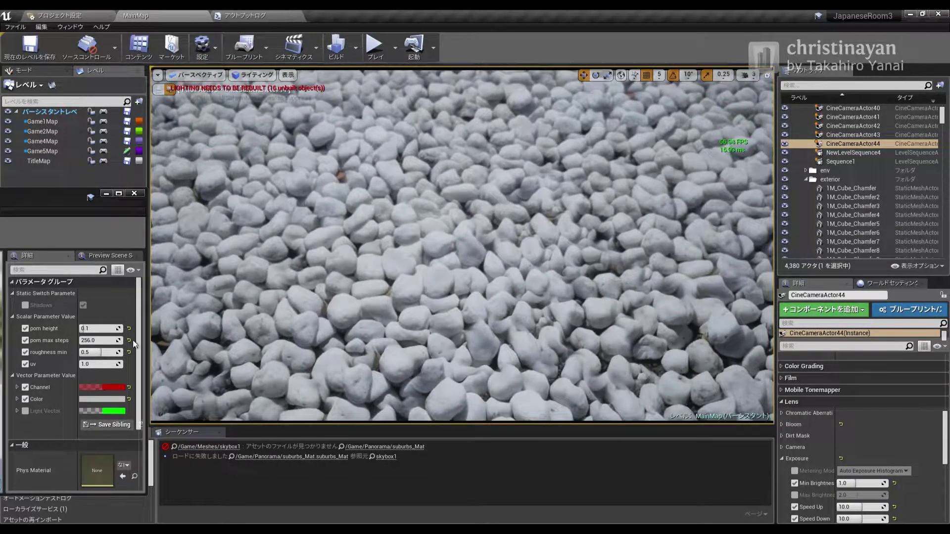
left_click(25, 329)
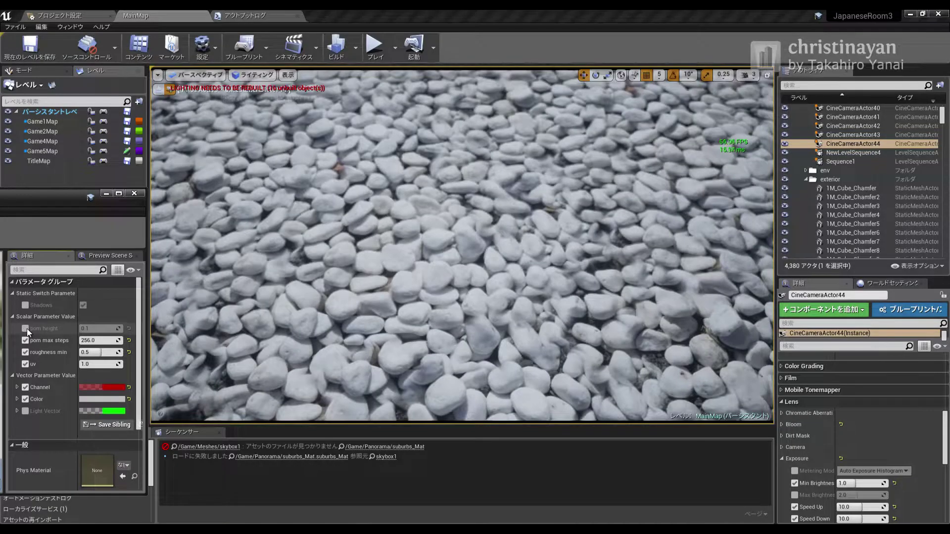
left_click(25, 328)
left_click(90, 329)
type("0.25")
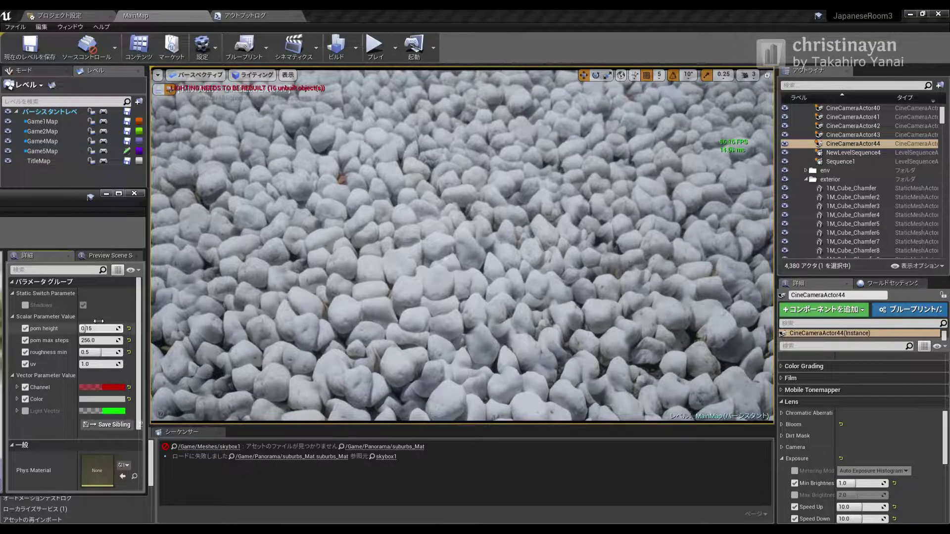
type("0.15")
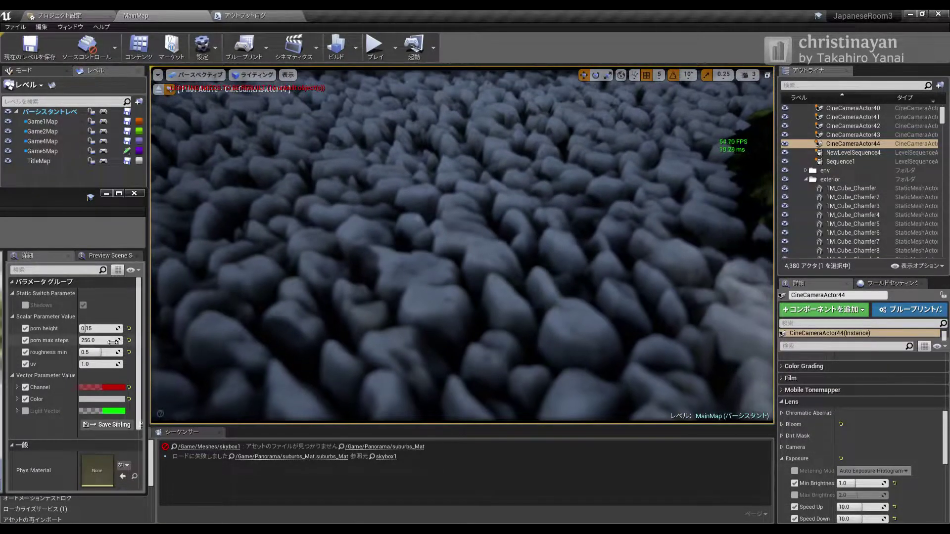
Set pom height back to 0.1 and pilot CineCameraActor44 to view the gravel edge
left_click(99, 329)
type("0.1")
key("Return")
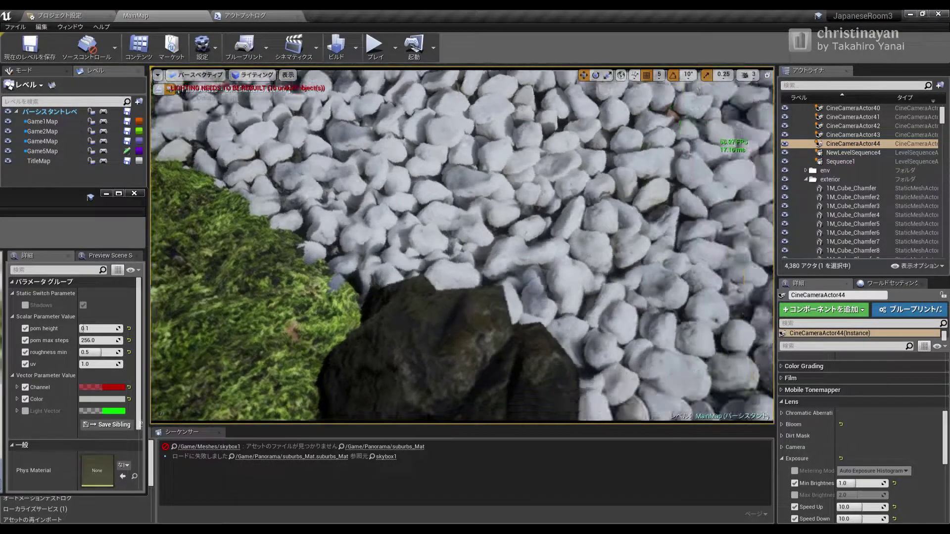
key("ctrl+shift+p")
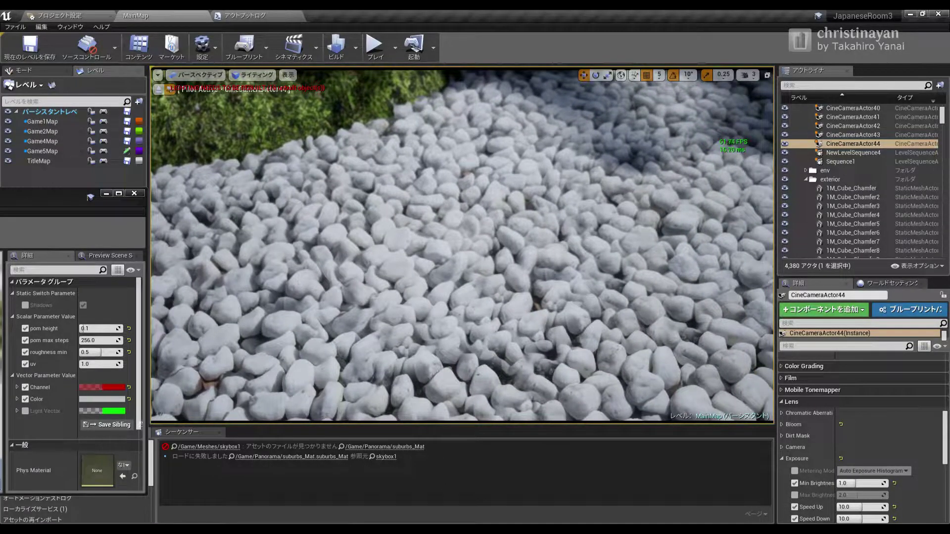
right_click_drag(412, 309, 412, 309)
Turn the camera toward the rock and moss and drag pom height through lower values to 0.13
scroll(868, 473, "down", 5)
scroll(839, 487, "down", 5)
scroll(838, 458, "down", 3)
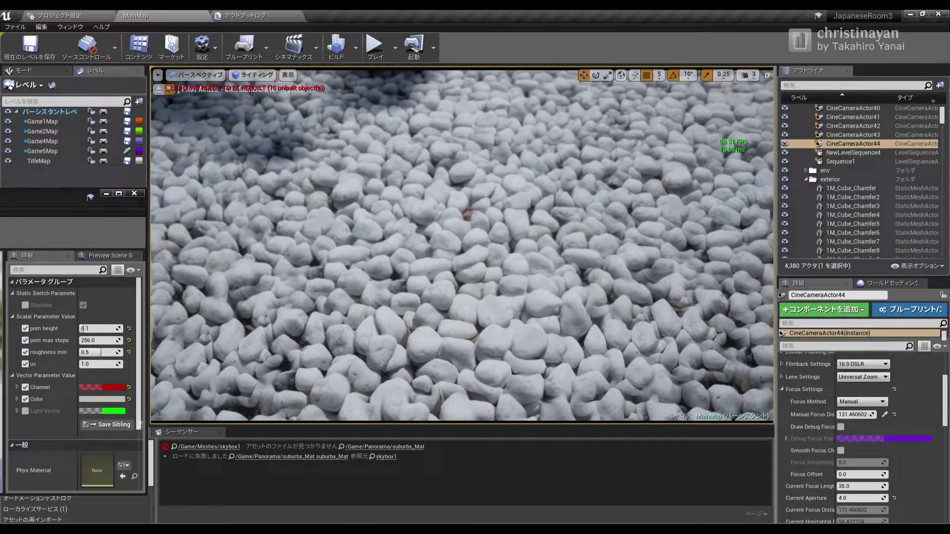
right_click_drag(418, 345, 418, 345)
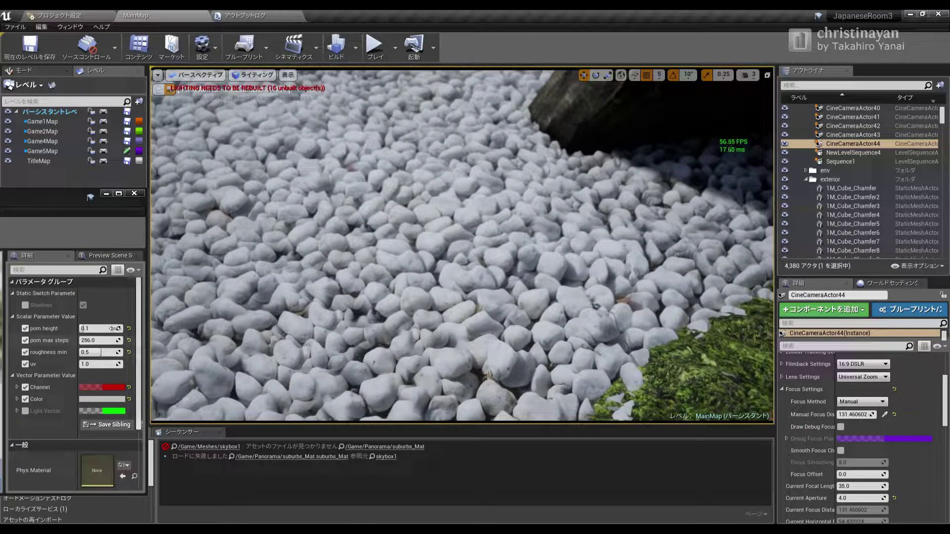
left_click_drag(99, 328, 75, 329)
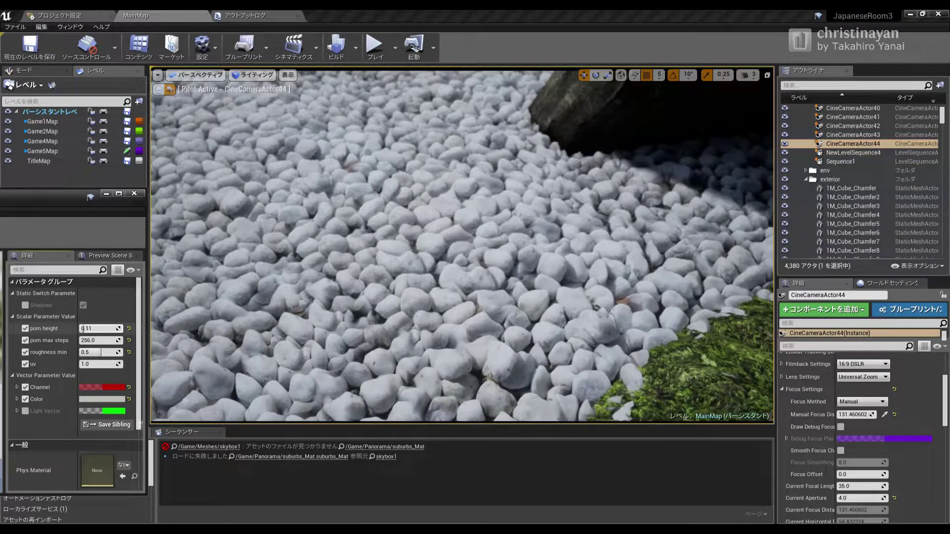
left_click_drag(84, 329, 81, 328)
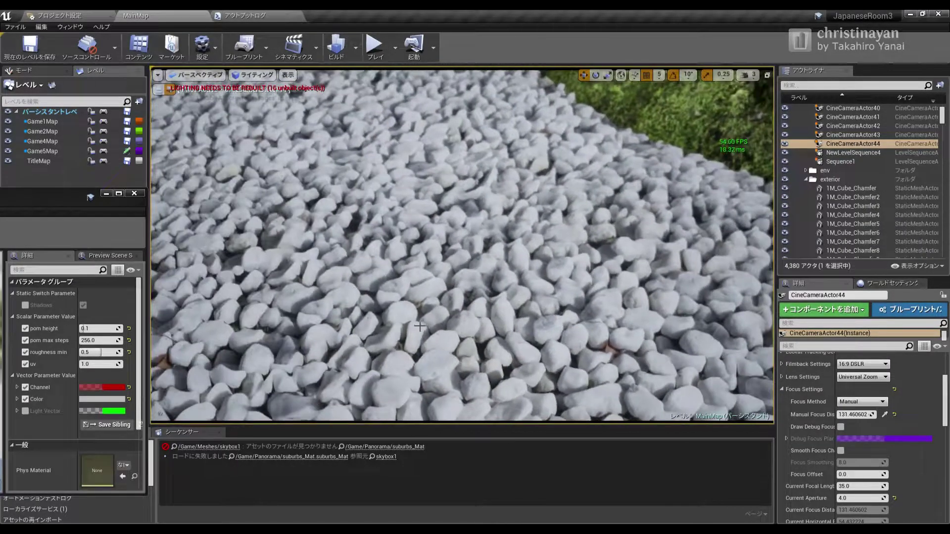
left_click_drag(84, 328, 84, 328)
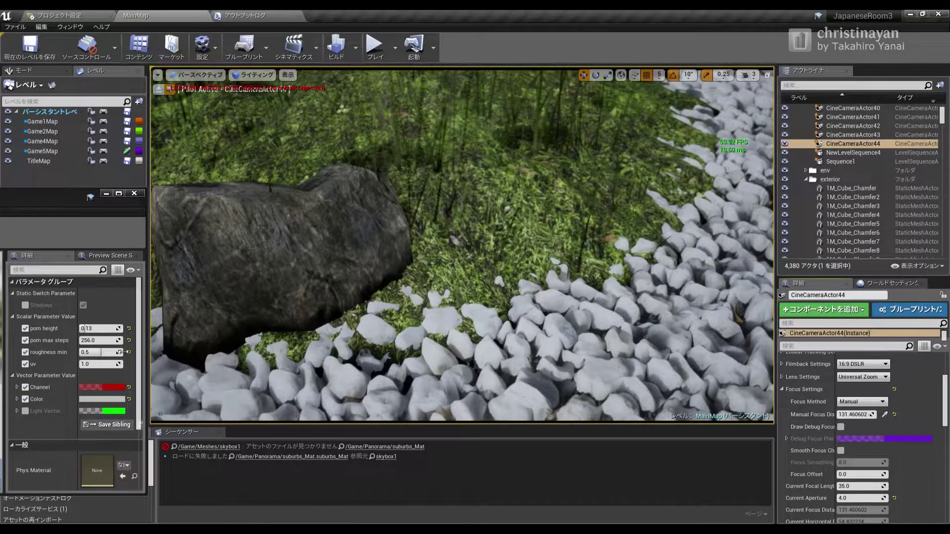
Drop pom height to 0.0 for comparison, raise it to 0.09, and move the camera closer
left_click_drag(99, 328, 82, 329)
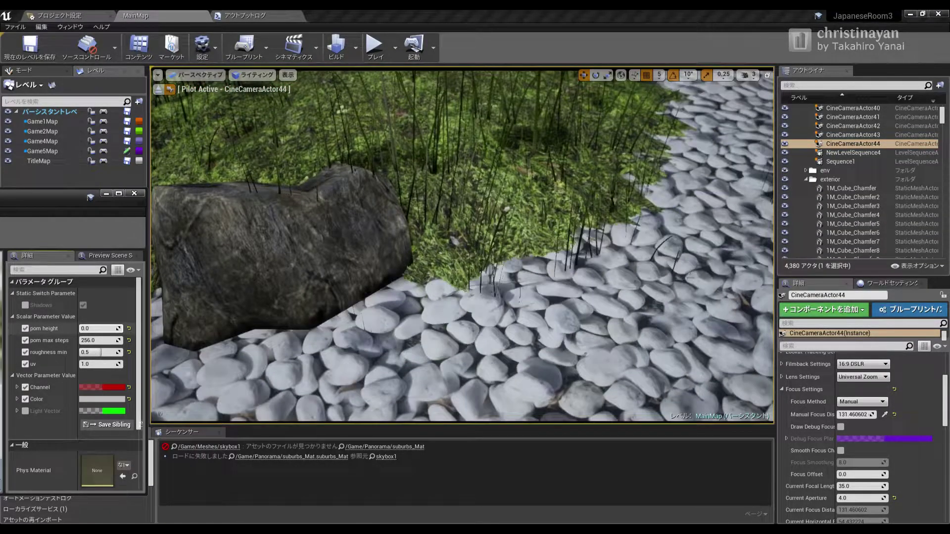
left_click_drag(82, 329, 83, 328)
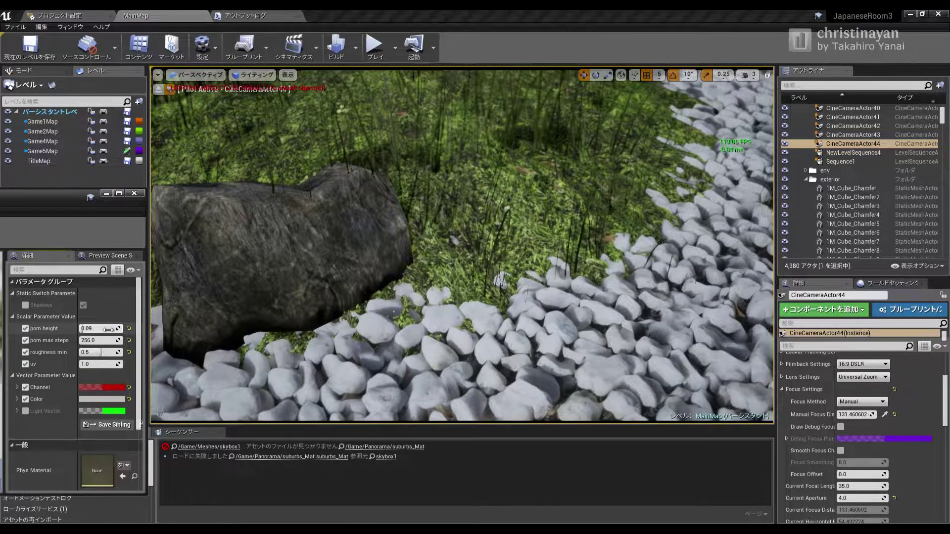
left_click_drag(344, 299, 344, 298)
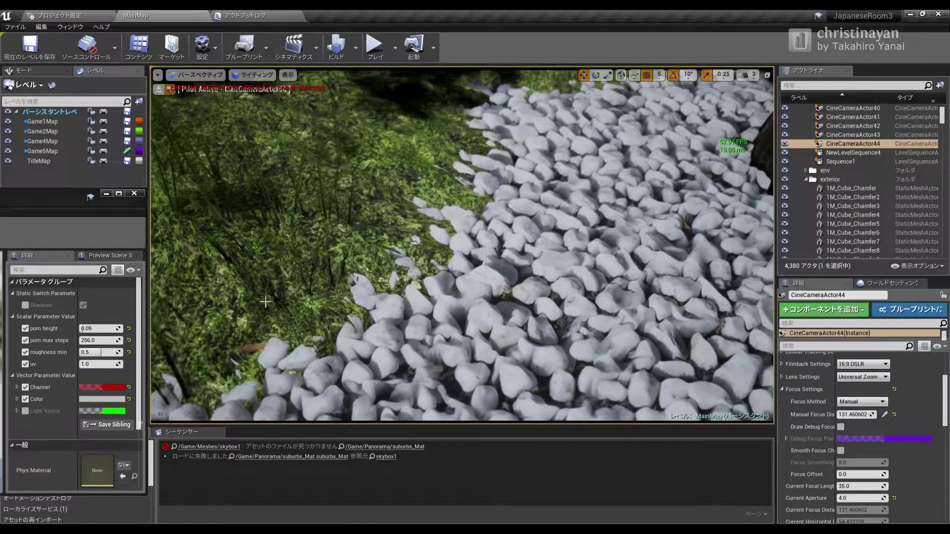
Delete the stray grass clump SM_FieldGrass_88 from the gravel edge
left_click(222, 196)
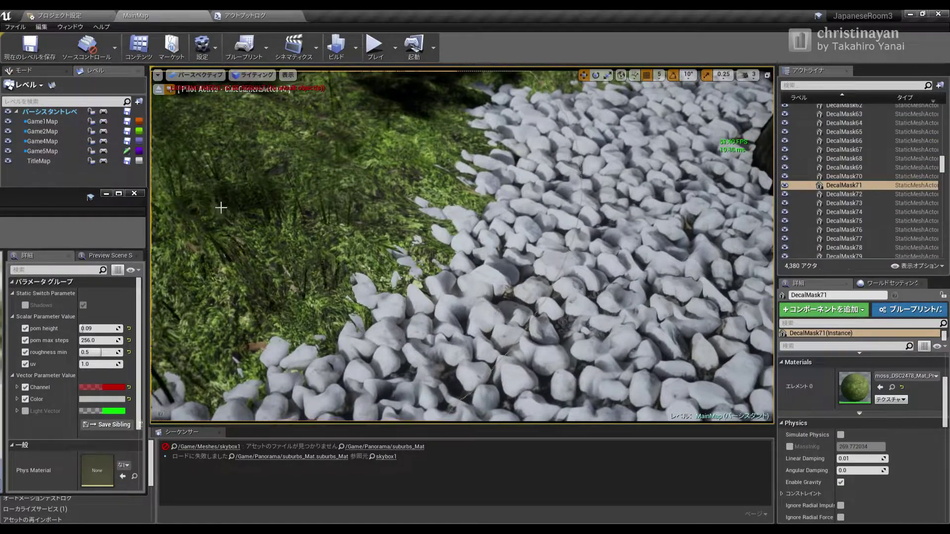
left_click(547, 299)
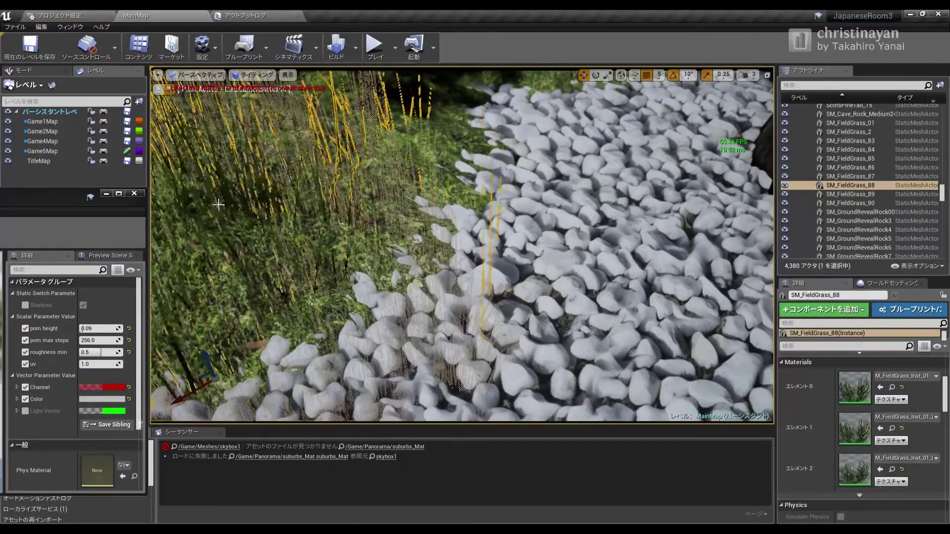
key("Delete")
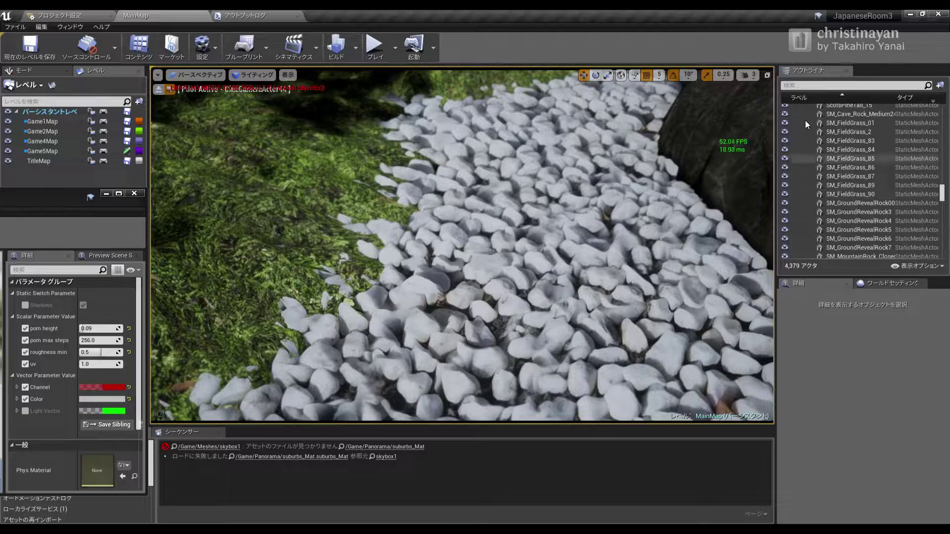
Reselect CineCameraActor44 in the Outliner
left_click(847, 149)
left_click(847, 150, "ctrl")
scroll(856, 225, "up", 5)
scroll(856, 225, "up", 5)
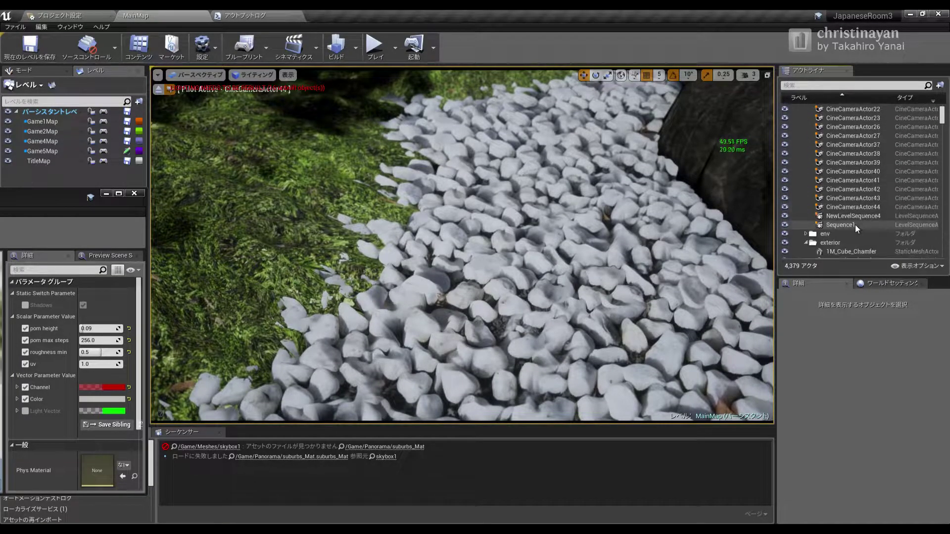
left_click(864, 208)
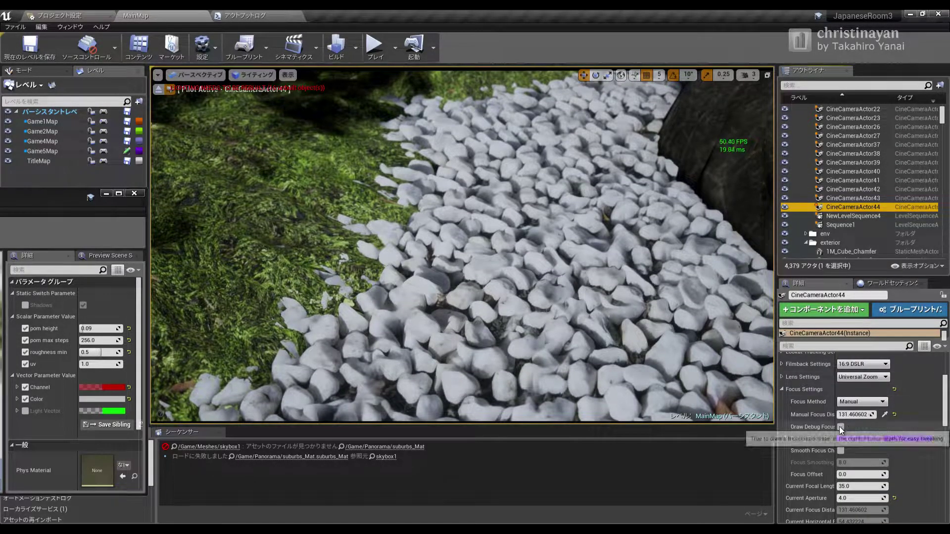
Set the pebble material's pom height to 0.1
left_click(99, 328)
type("0.1")
key("Return")
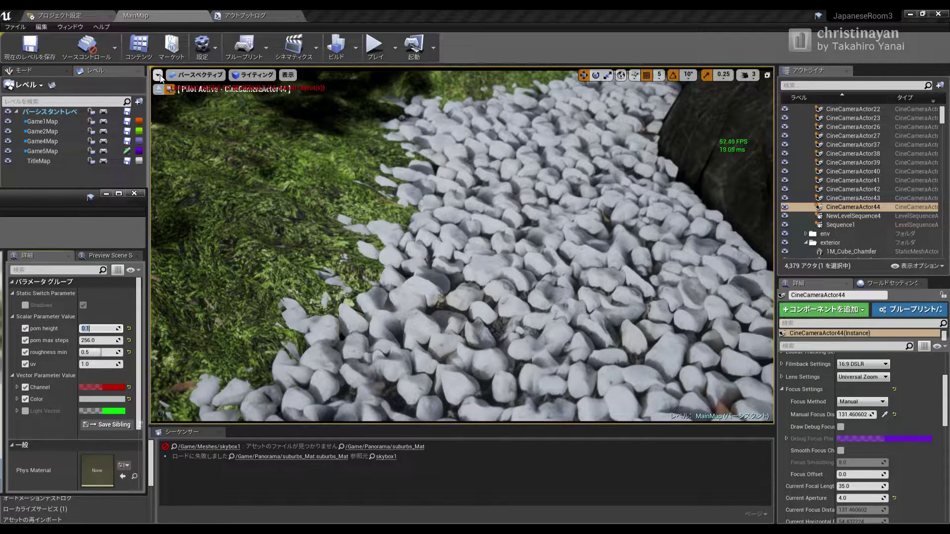
left_click(158, 74)
Capture a 4× high-resolution screenshot, then set pom height to 0 and capture another
left_click(185, 249)
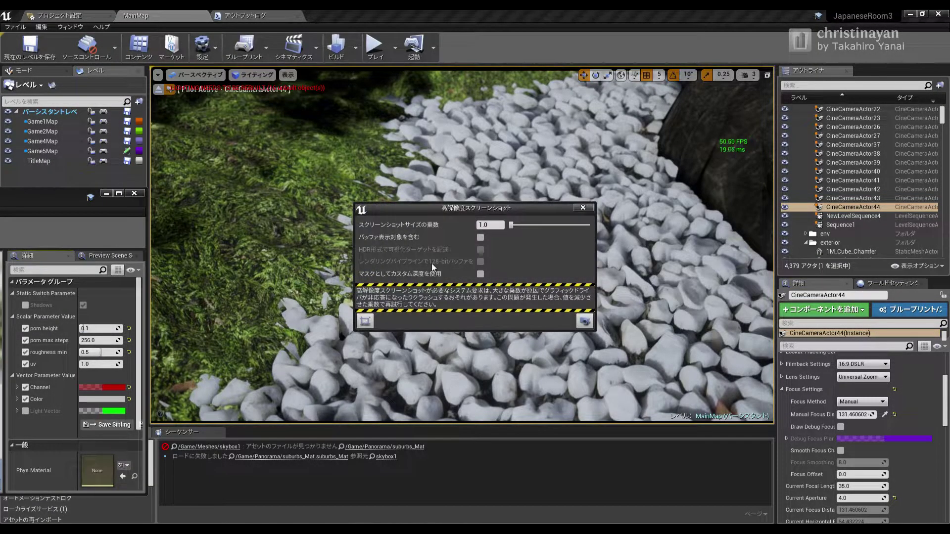
type("4")
left_click(584, 323)
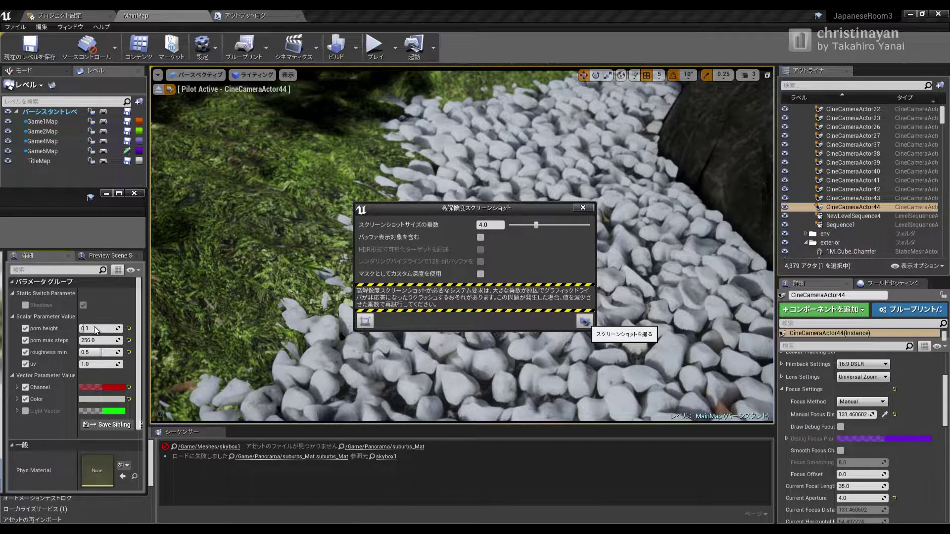
left_click(94, 327)
type("0")
key("Return")
left_click(583, 322)
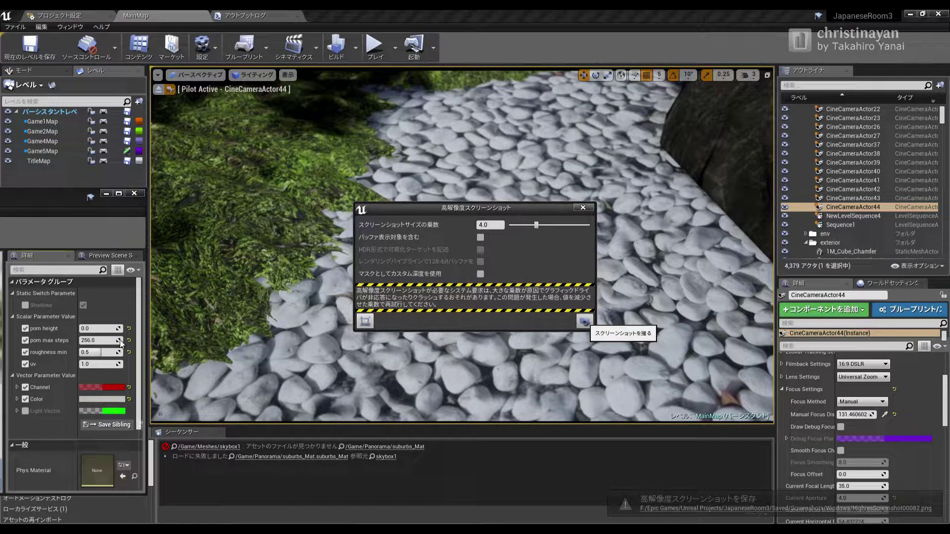
Set pom height back to 0.1 and capture another high-resolution screenshot
left_click(87, 328)
type("0.1")
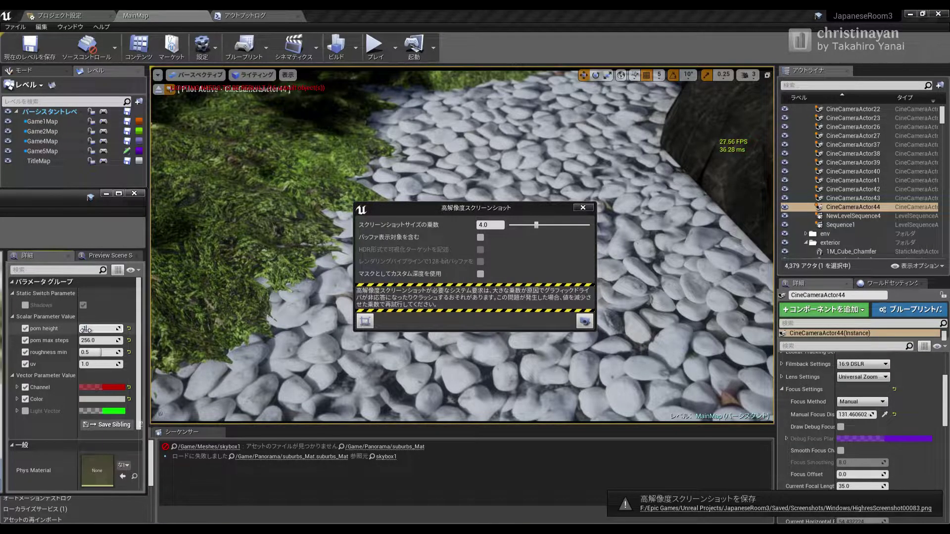
key("Return")
left_click(583, 208)
Close the screenshot settings and set pom height to 0.15
left_click(102, 328)
type("5")
key("Return")
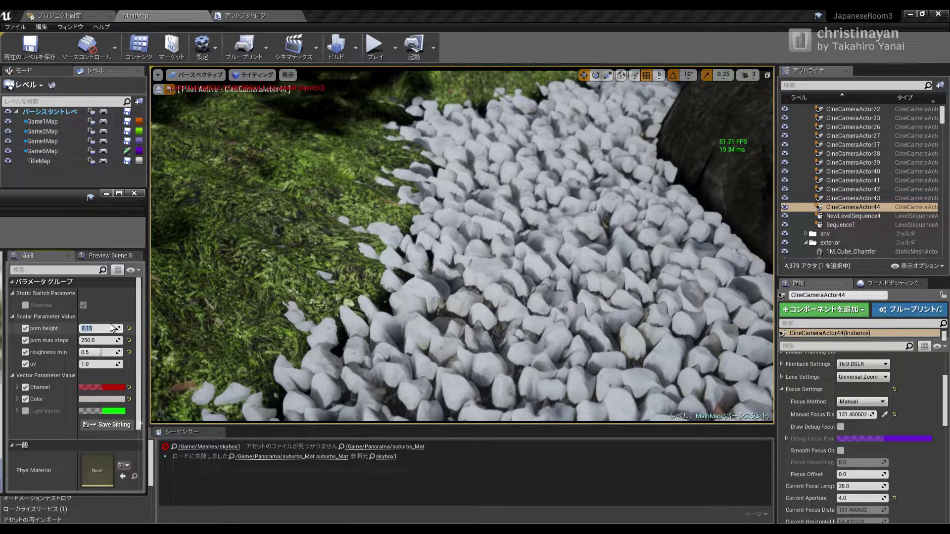
Reset pom height to 0.1 and move the piloted camera forward toward the gravel and rock
type("0.1")
key("Return")
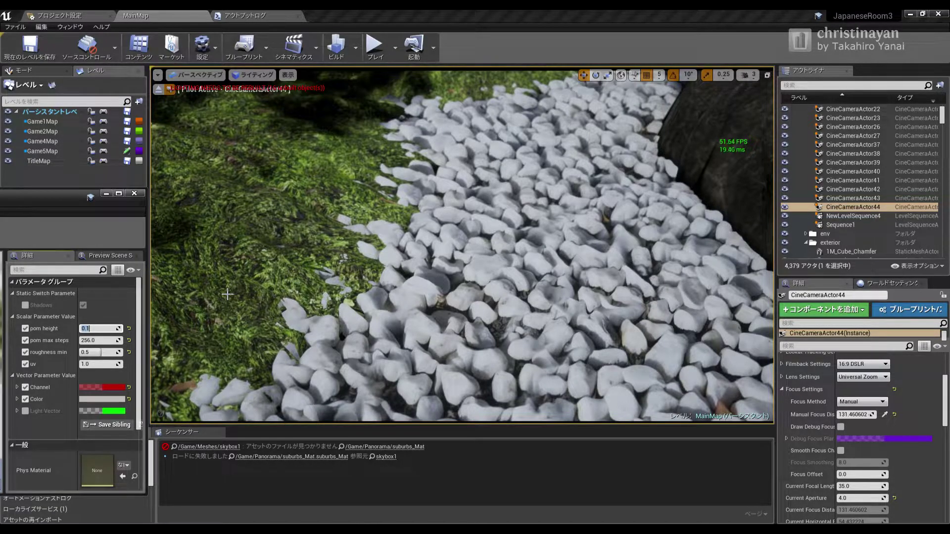
right_click_drag(227, 294, 257, 282)
scroll(228, 296, "up", 3)
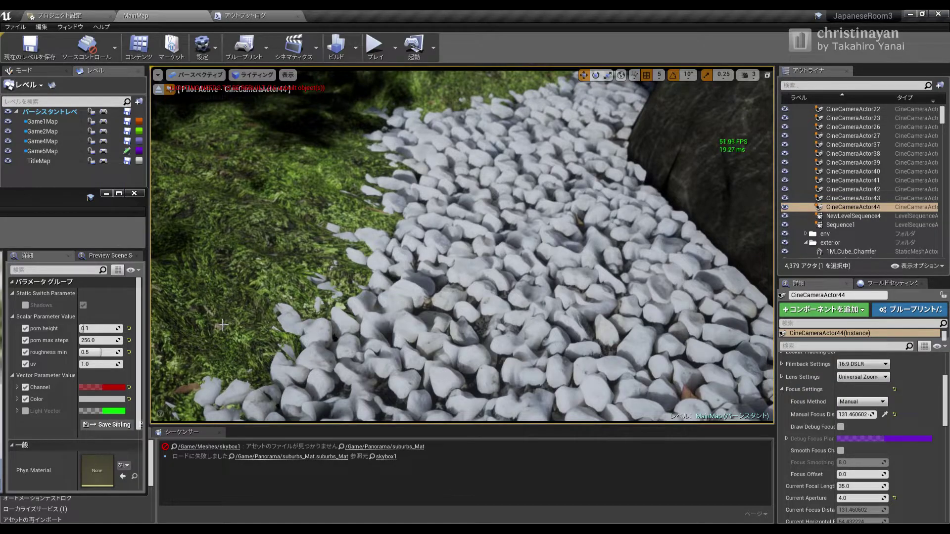